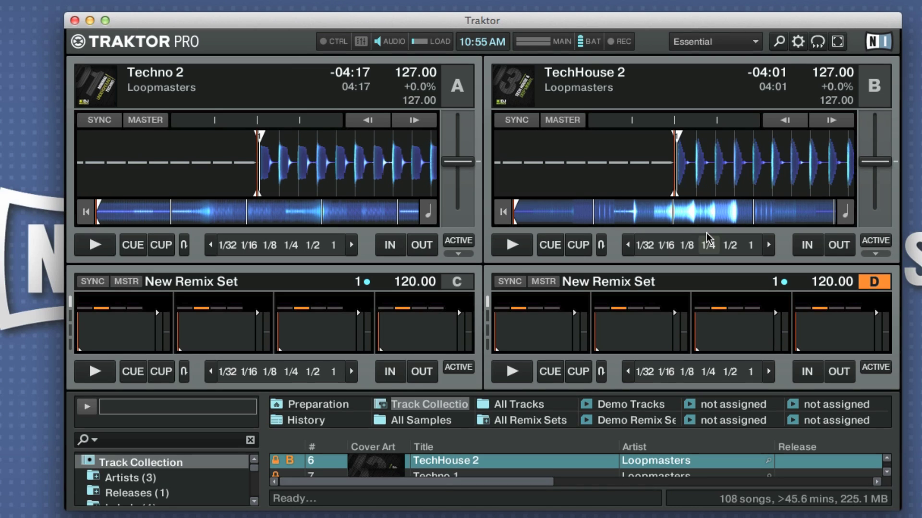
Step: Switch the layout to Mixer and open the Global Settings page of the preferences
left_click(754, 42)
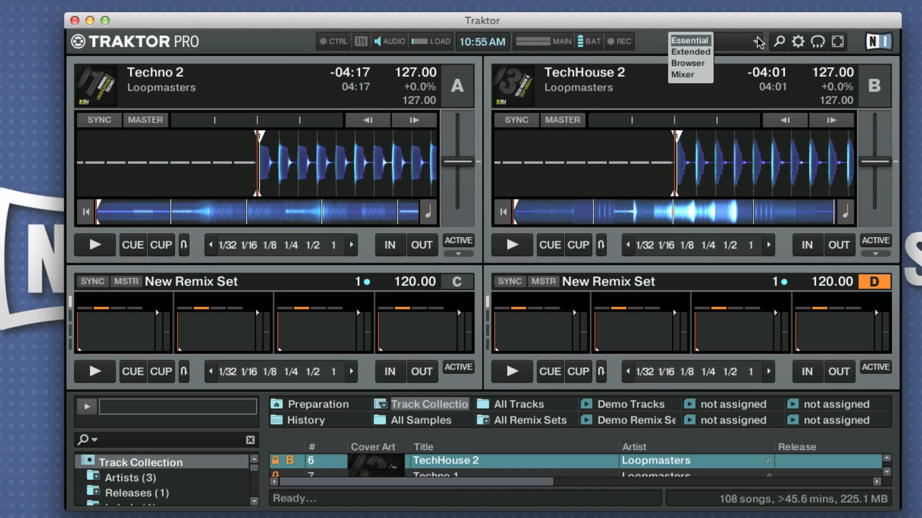
left_click(680, 75)
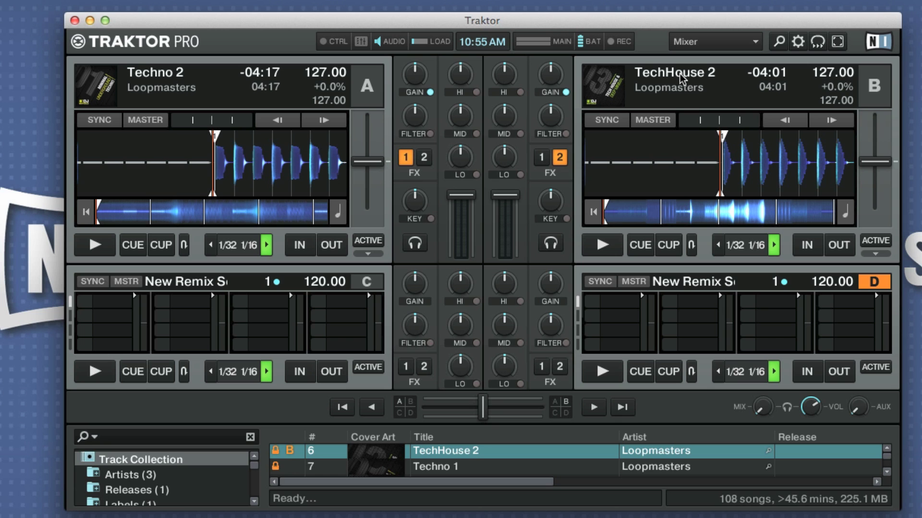
left_click(798, 42)
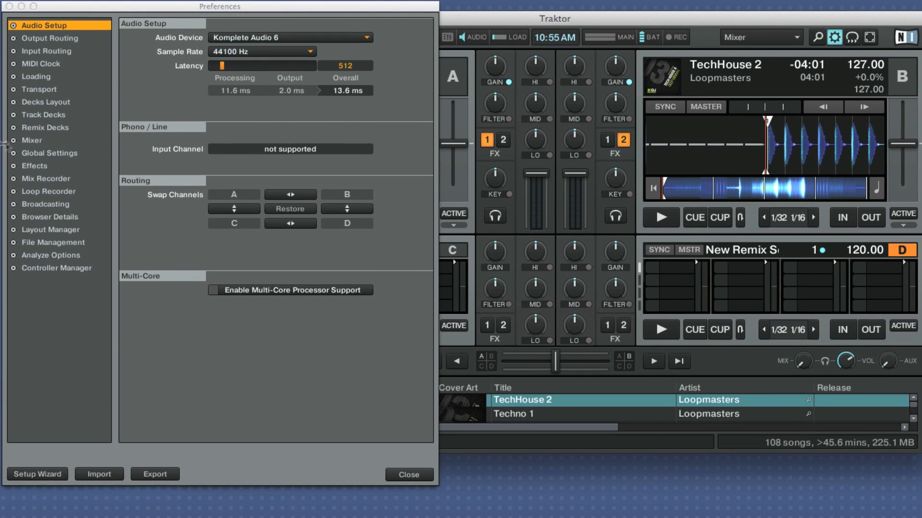
left_click(39, 154)
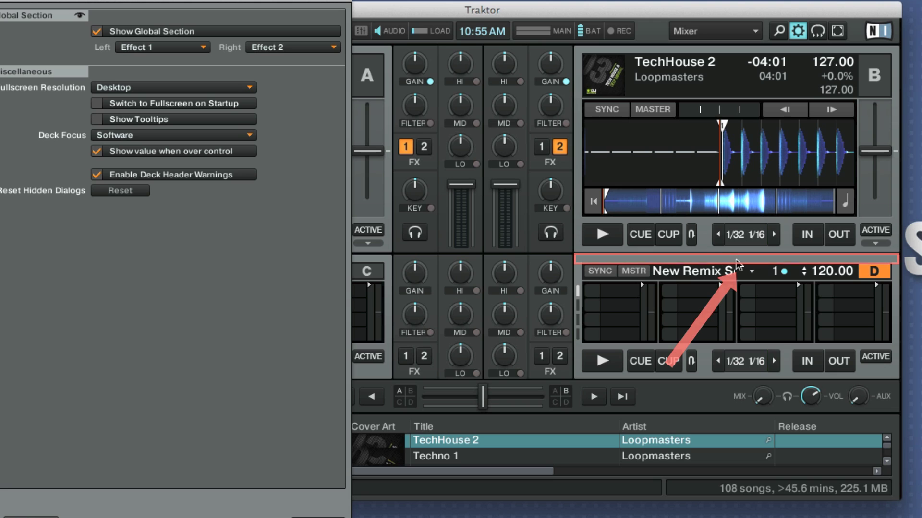
Step: Cycle the size of remix decks C and D until they show in the most compact view
double_click(738, 265)
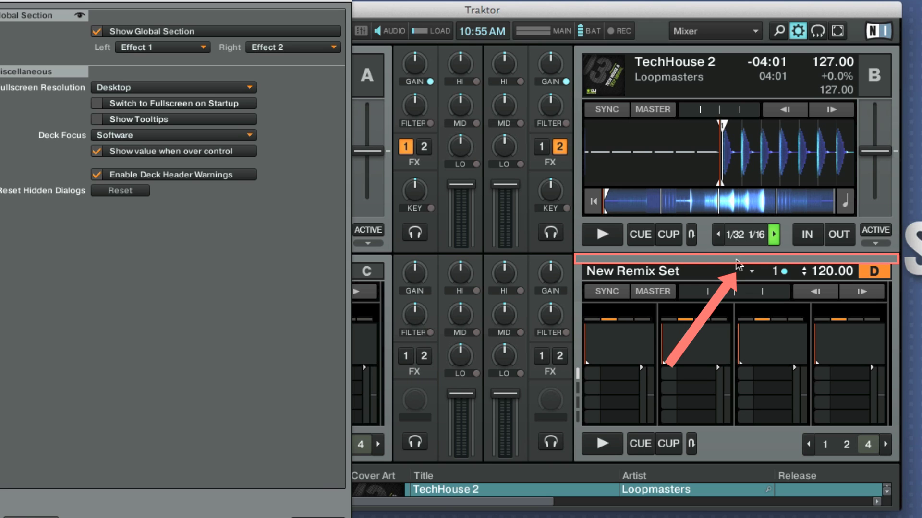
double_click(737, 265)
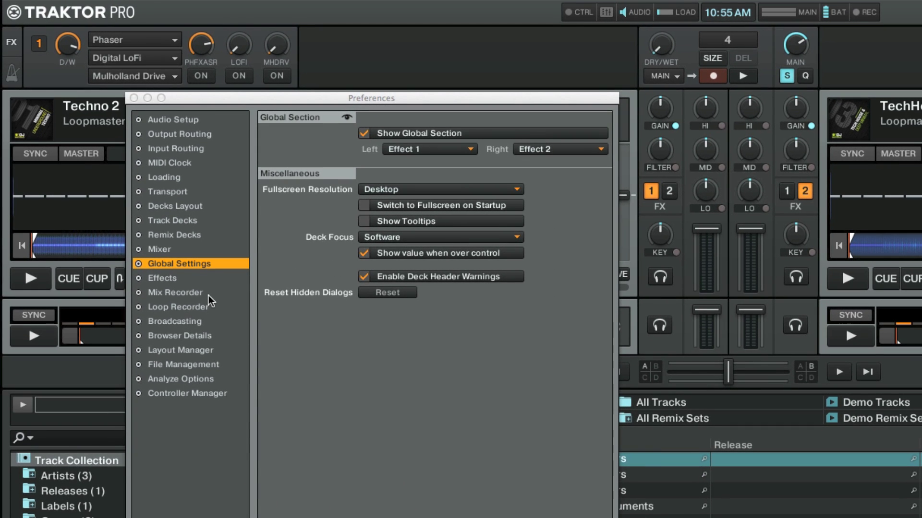
Step: Set the routing of FX1 and FX2 to Insert in the Effects preferences
left_click(168, 278)
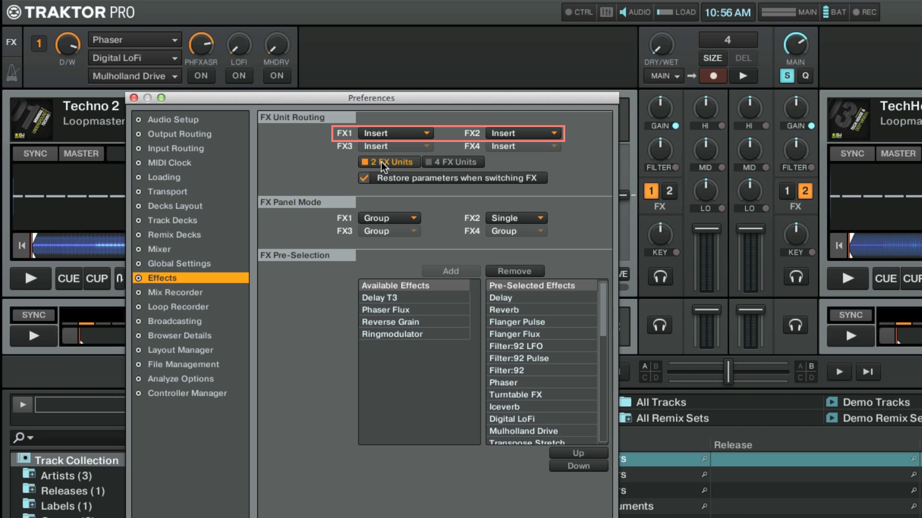
left_click(420, 132)
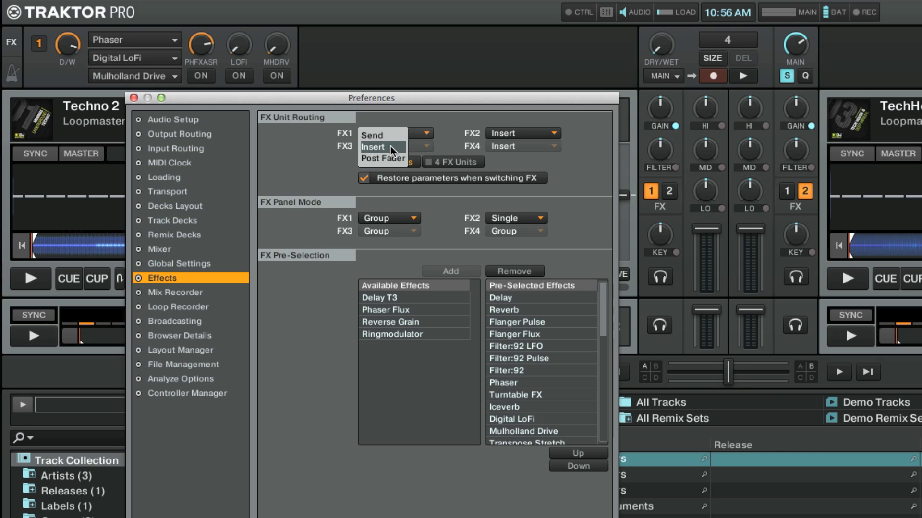
left_click(390, 146)
left_click(555, 135)
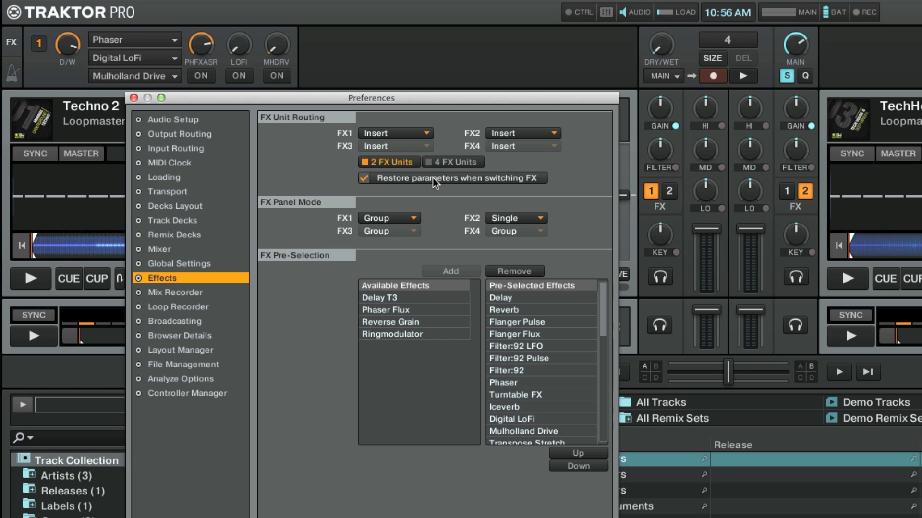
Step: Turn the Phaser amount in FX unit 1 to about 19.45 and save the unit's settings as a snapshot
left_click_drag(201, 45, 206, 46)
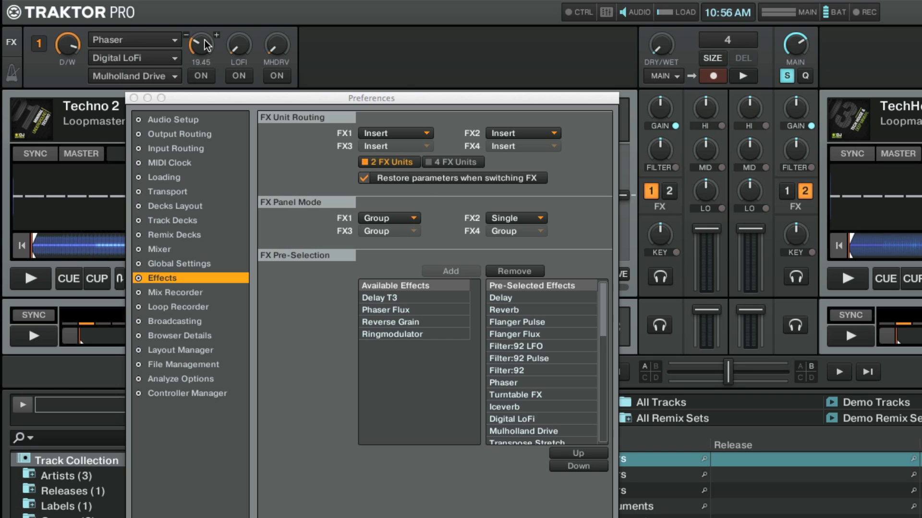
left_click(39, 44)
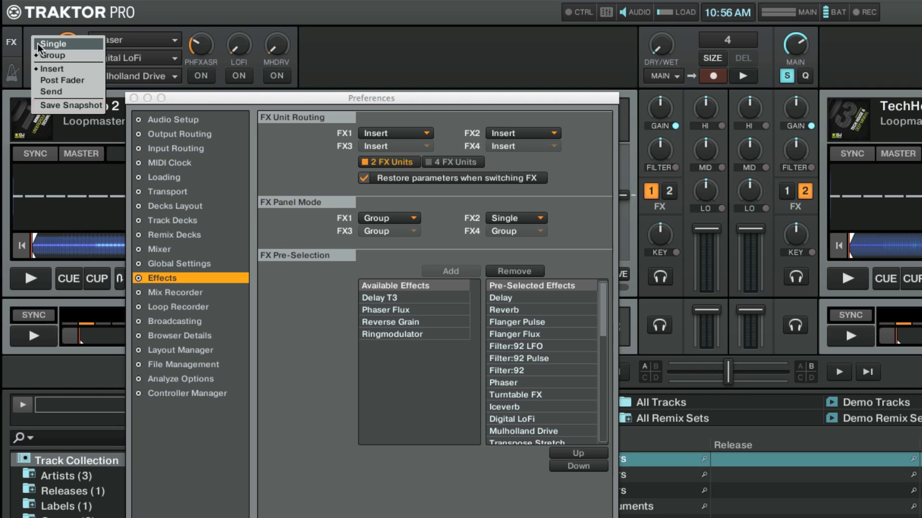
left_click(60, 105)
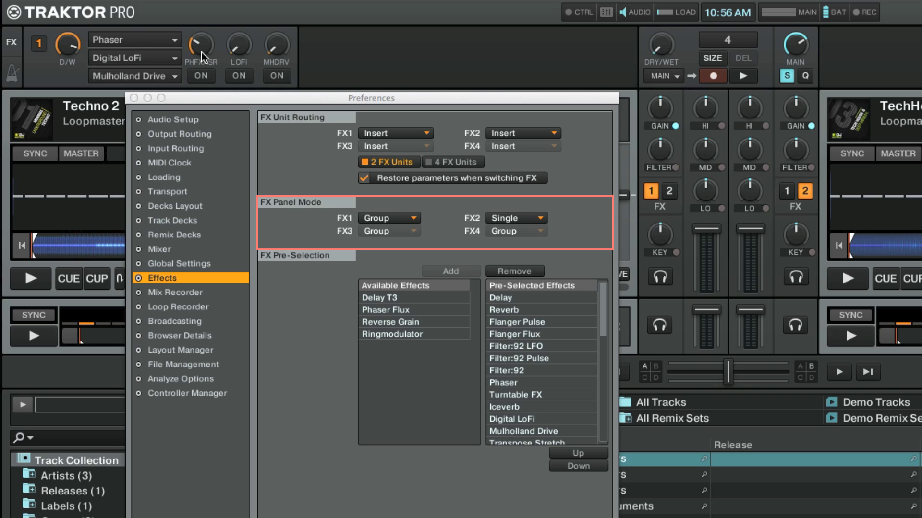
Step: Set the FX panel mode to Group for FX1 and Single for FX2
left_click(413, 220)
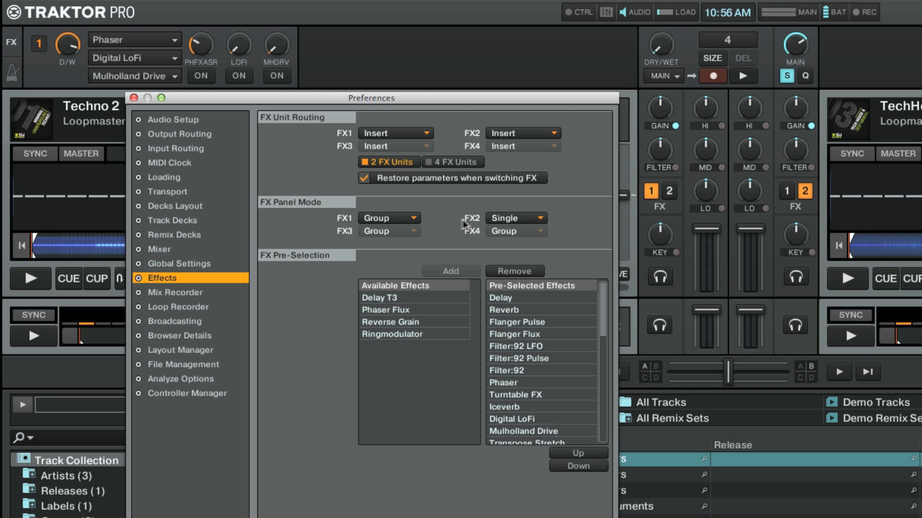
left_click(506, 218)
left_click(503, 230)
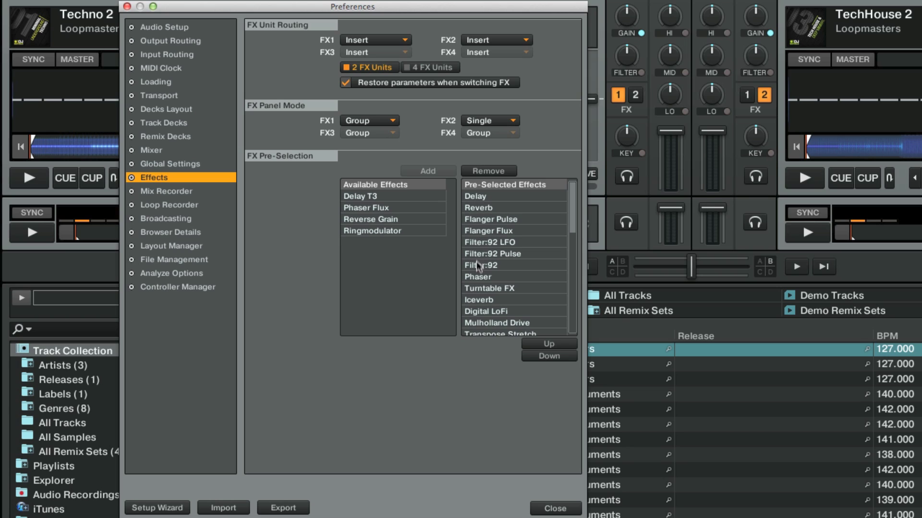
Step: Remove Turntable FX from the pre-selected effects and add Reverse Grain to them
left_click(482, 288)
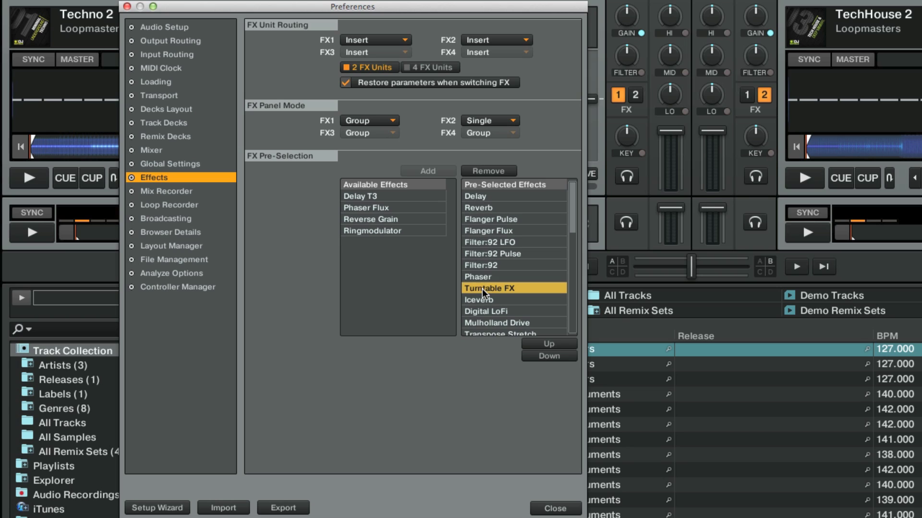
left_click(489, 171)
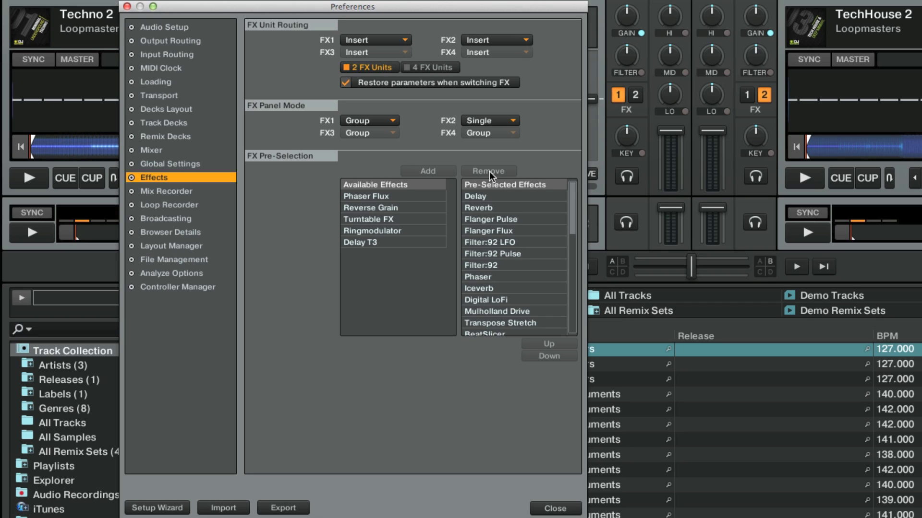
left_click(384, 206)
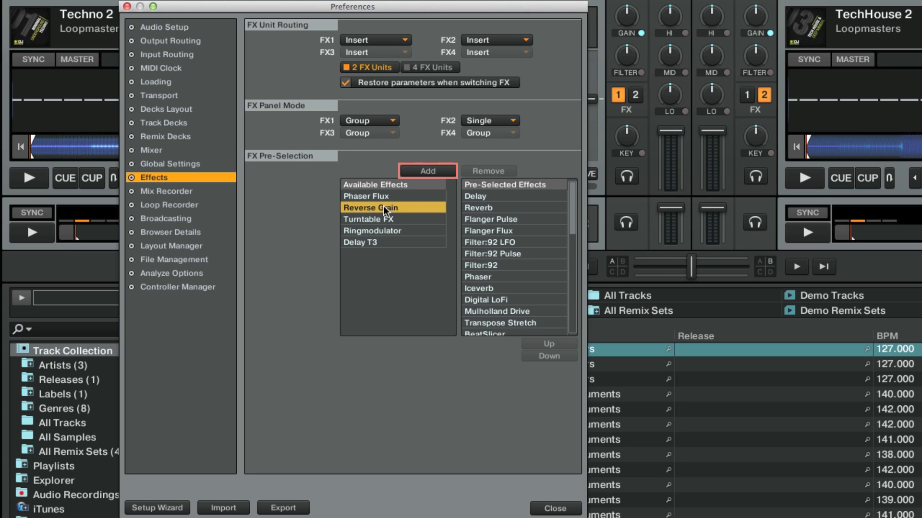
left_click(427, 171)
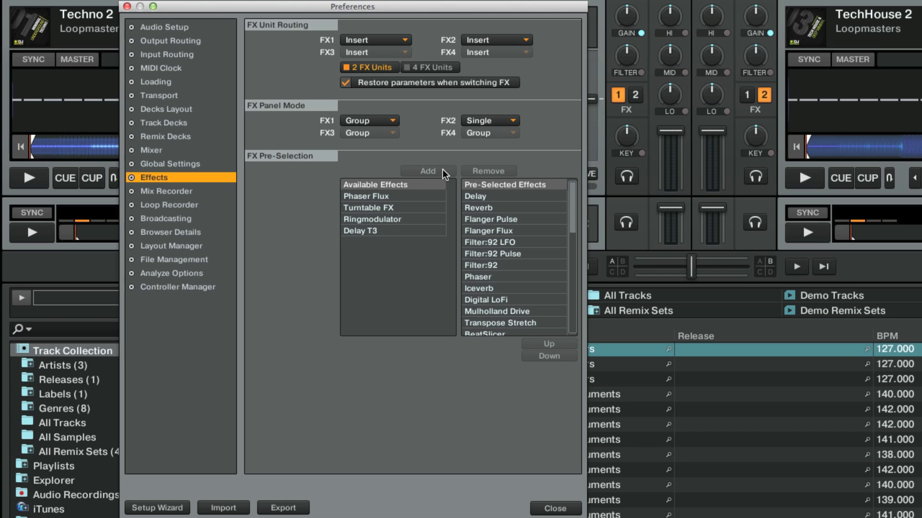
Step: Move Digital LoFi two places up in the pre-selected effects and return it to its original place
left_click(473, 299)
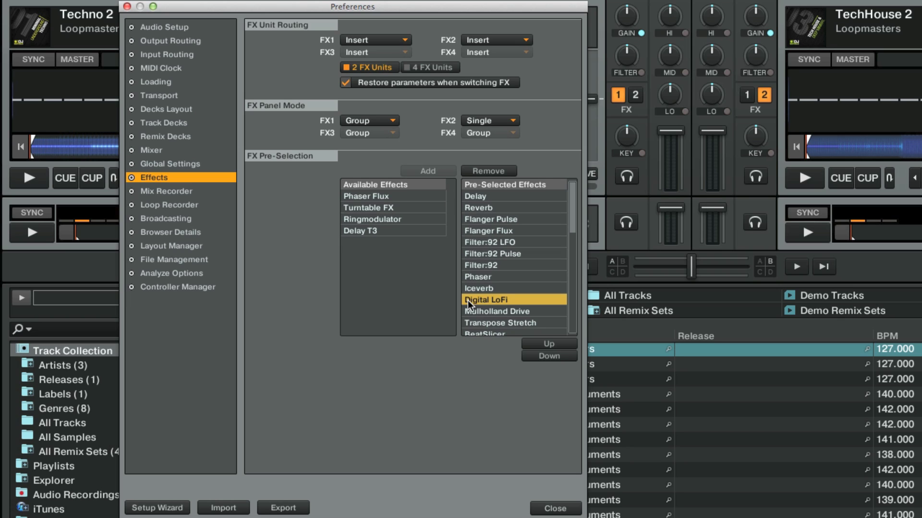
left_click(546, 345)
left_click(546, 345)
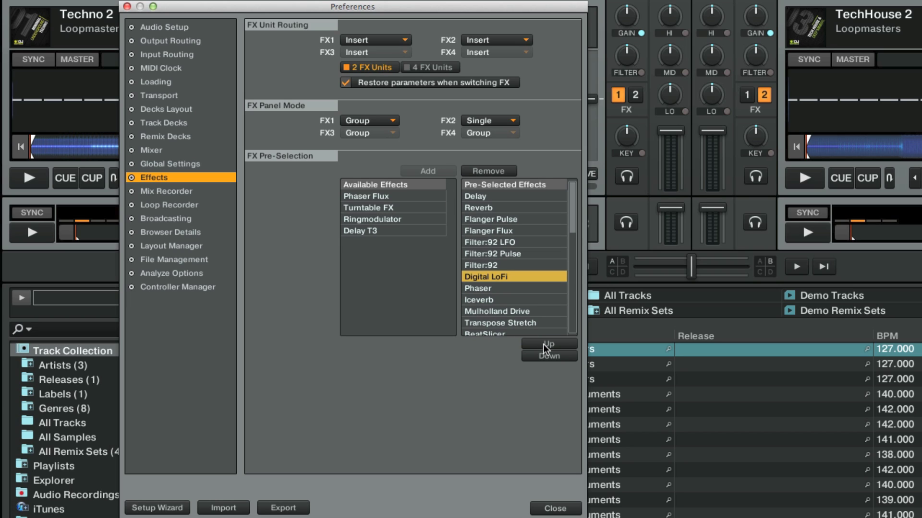
left_click(543, 356)
left_click(543, 356)
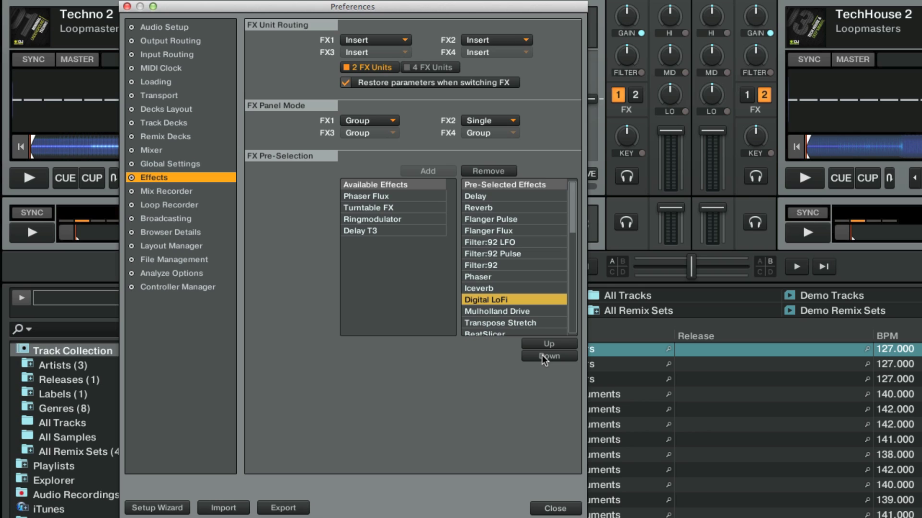
Step: Replace BeatSlicer with Ringmodulator in the pre-selected effects and close the preferences
left_click(499, 333)
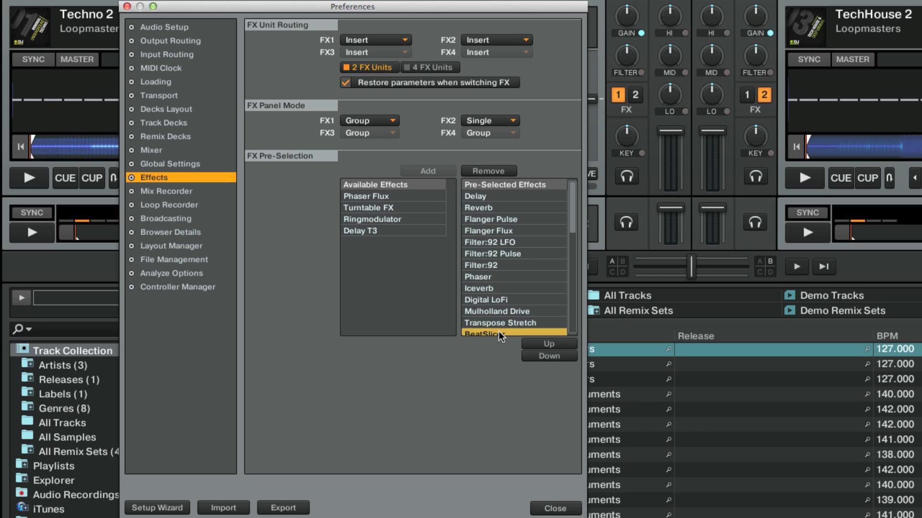
left_click(486, 170)
left_click(368, 219)
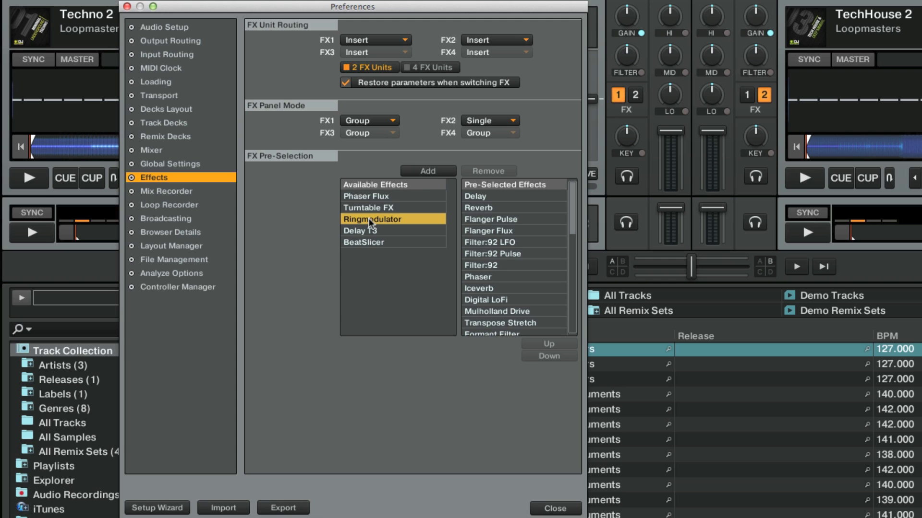
left_click(438, 171)
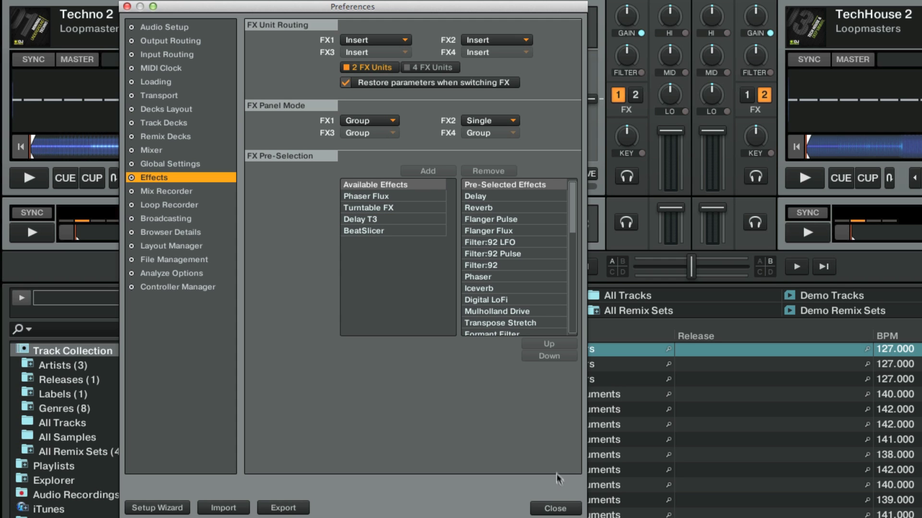
left_click(556, 509)
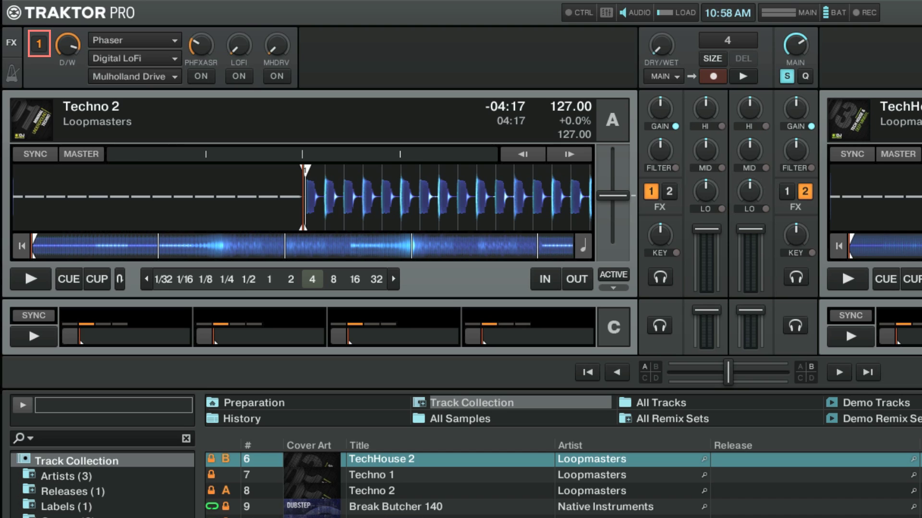
Step: Set FX unit 1 to Group mode directly in the global section
left_click(34, 38)
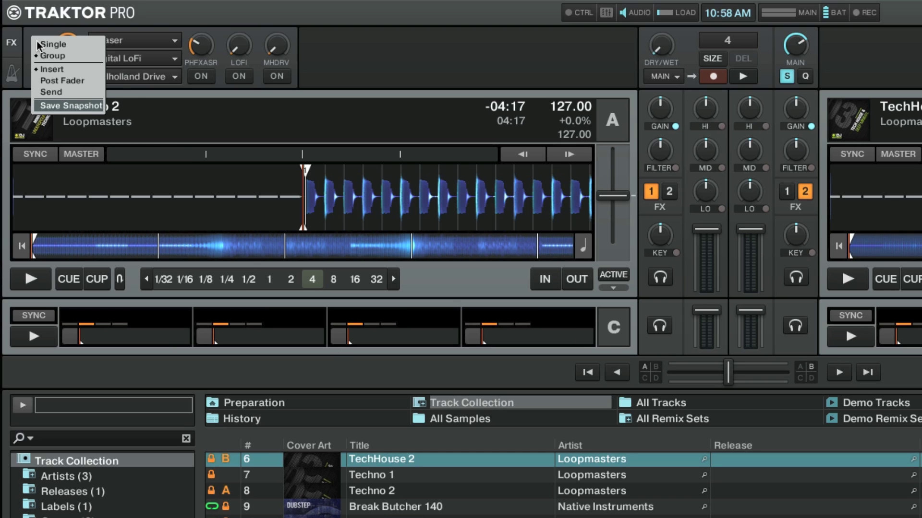
left_click(71, 56)
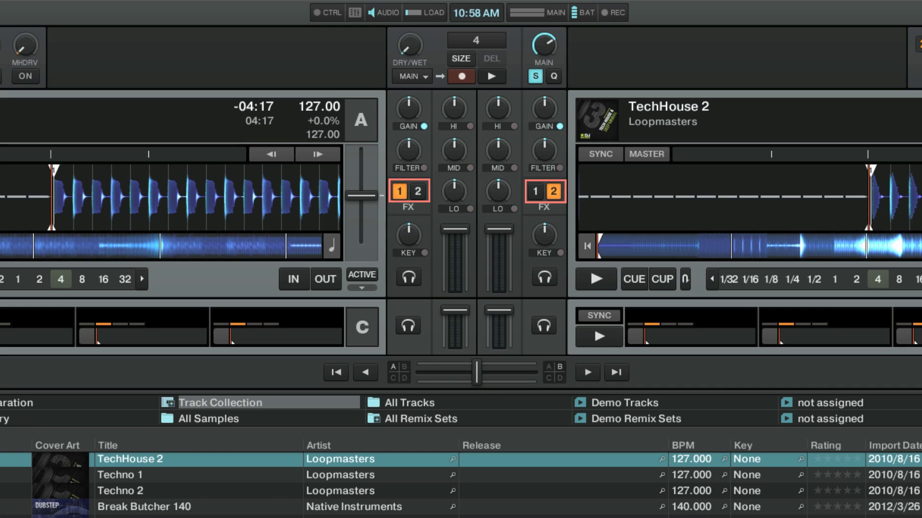
Step: Toggle the FX 1 and FX 2 assignments of deck A in the mixer and restore each one
left_click(399, 193)
left_click(400, 196)
left_click(417, 194)
left_click(417, 194)
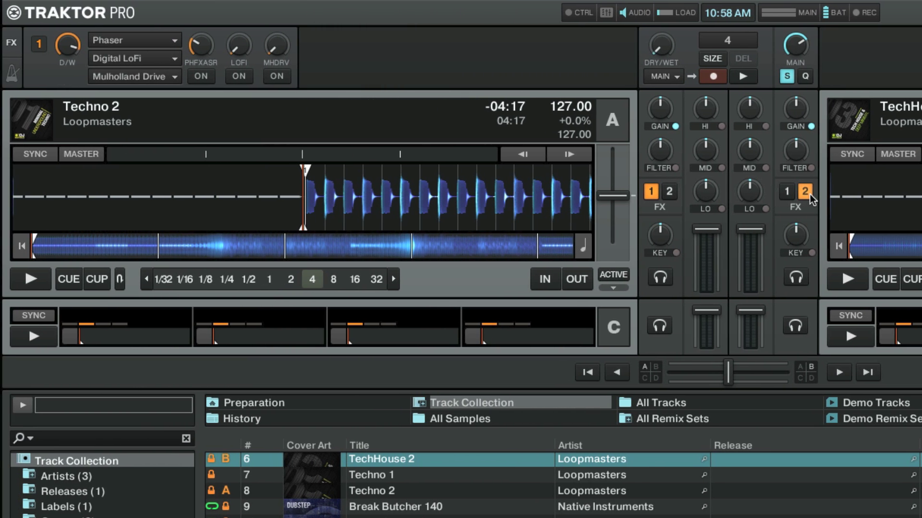
Step: Load Reverb, Filter and Delay, in that order, into the three effect slots of FX unit 1
left_click(176, 42)
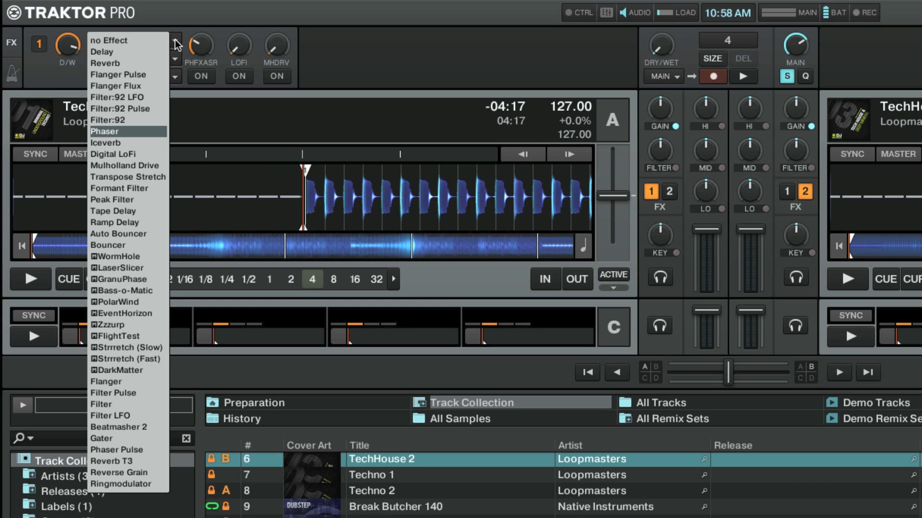
left_click(157, 62)
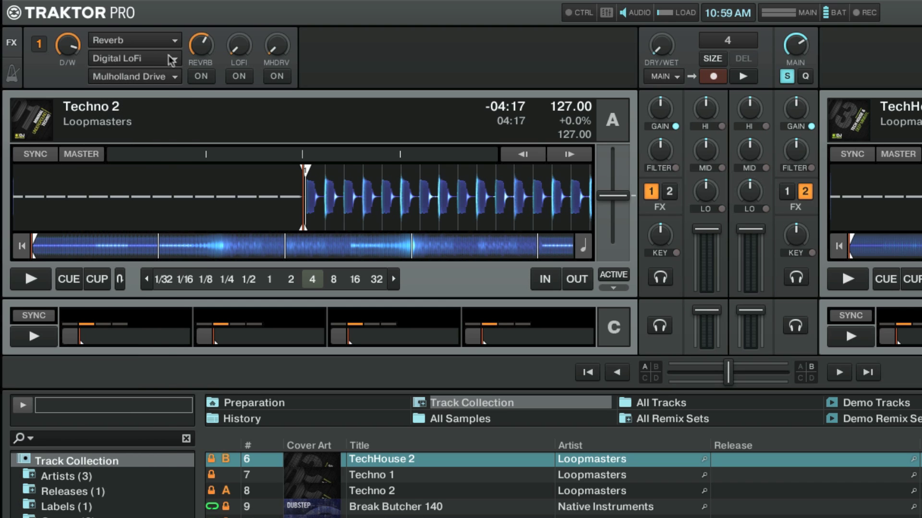
left_click(174, 58)
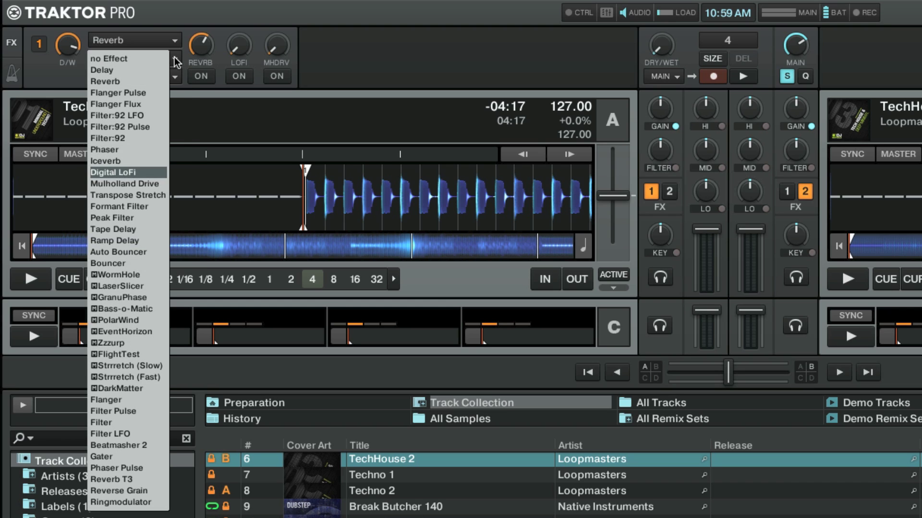
left_click(111, 423)
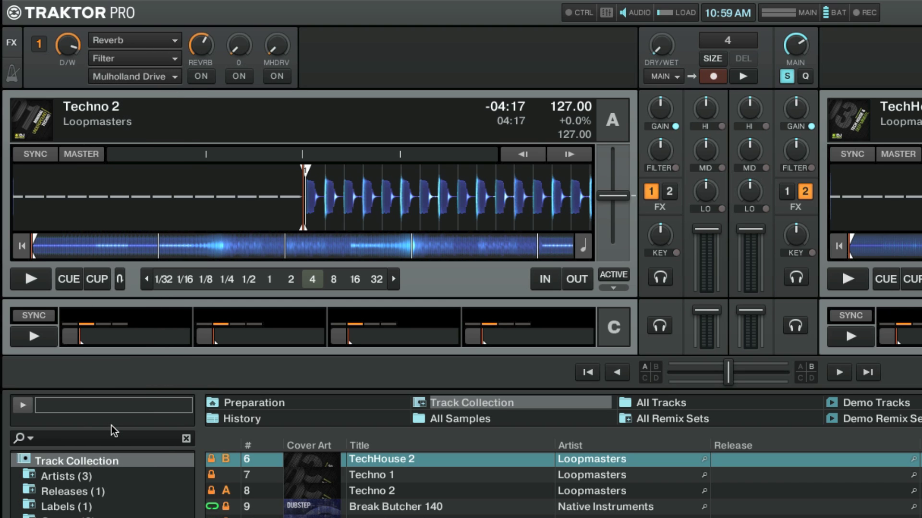
left_click(175, 77)
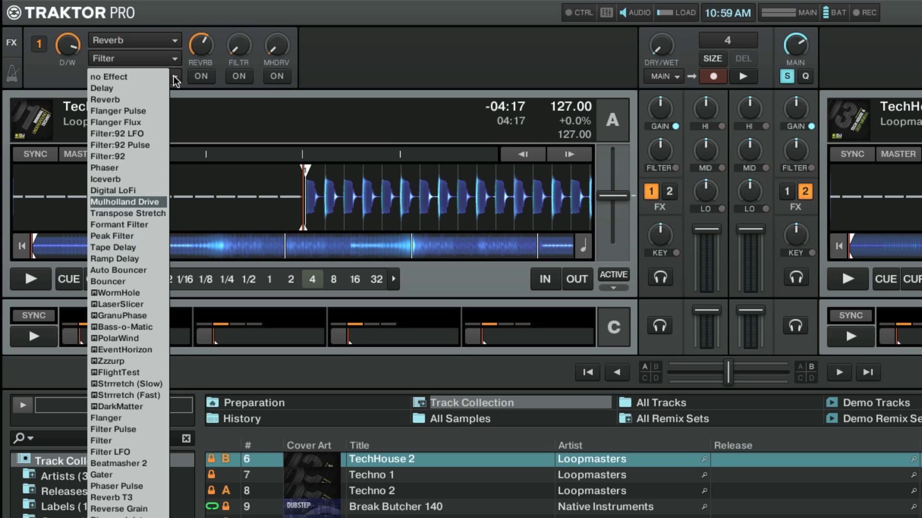
left_click(143, 89)
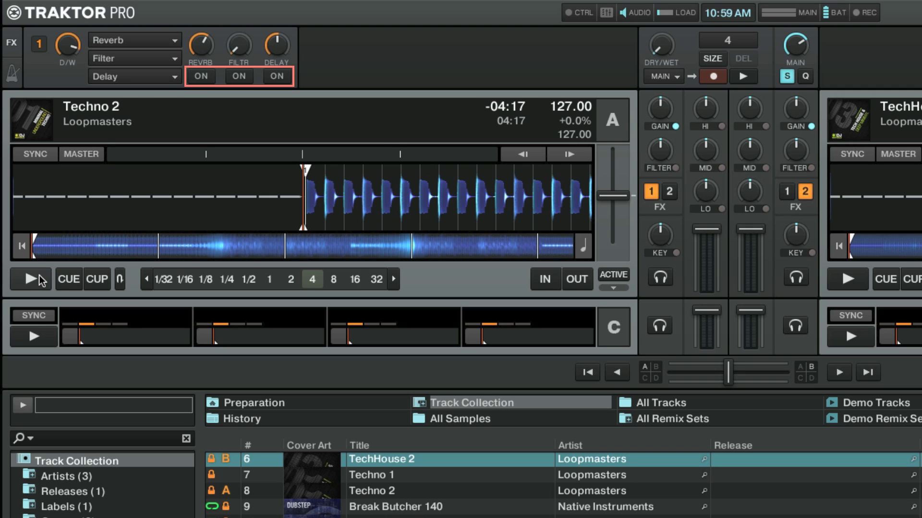
Step: Start playback of Techno 2 on deck A
left_click(41, 280)
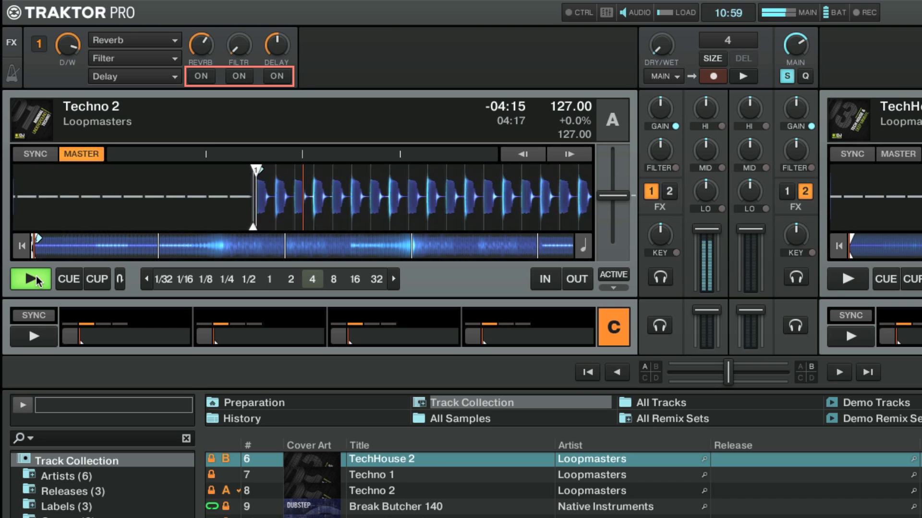
Step: Switch Reverb, Filter and Delay in FX unit 1 on and off again, one after another
left_click(200, 77)
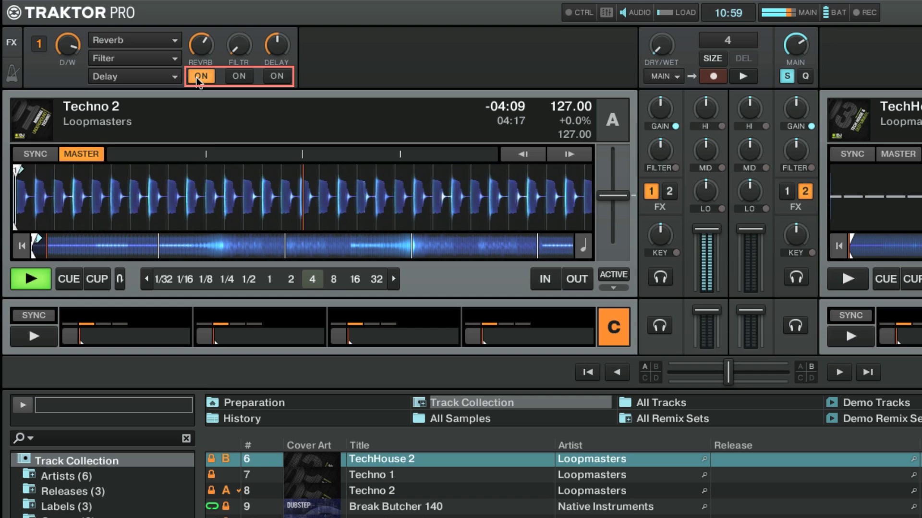
left_click(198, 77)
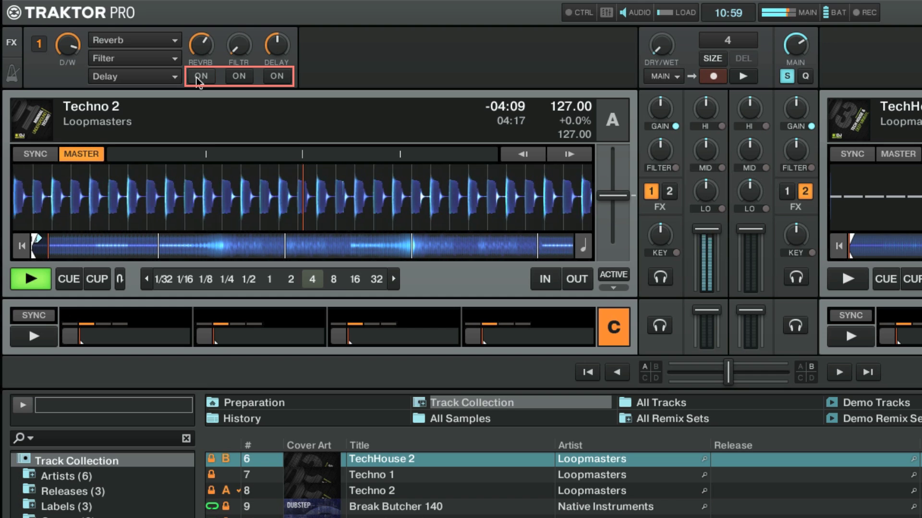
left_click(239, 76)
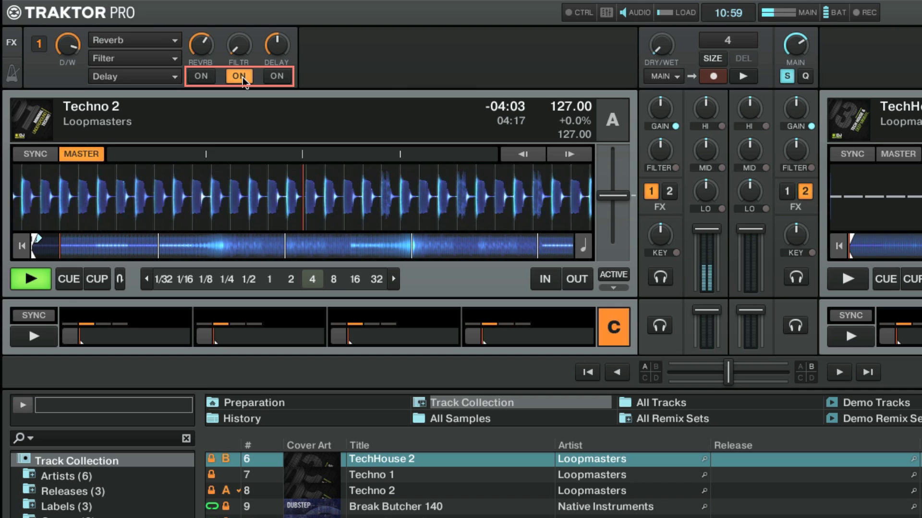
left_click(242, 78)
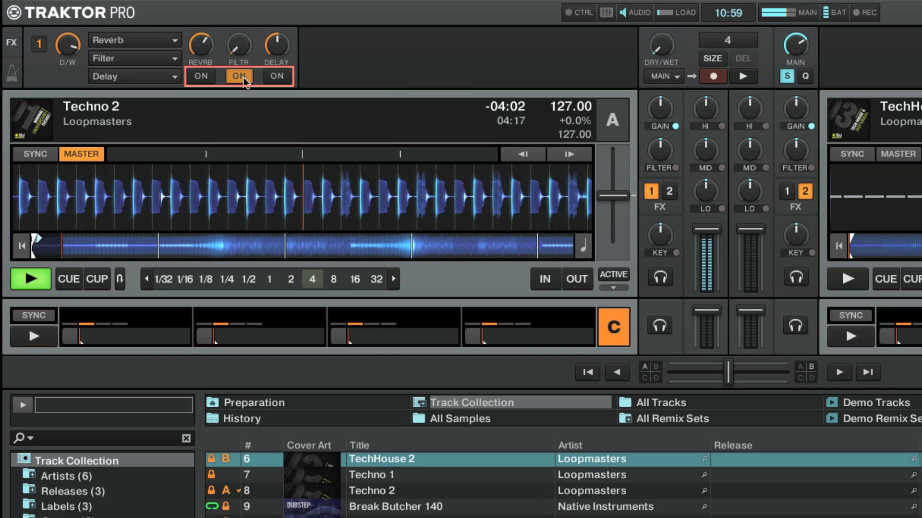
left_click(283, 77)
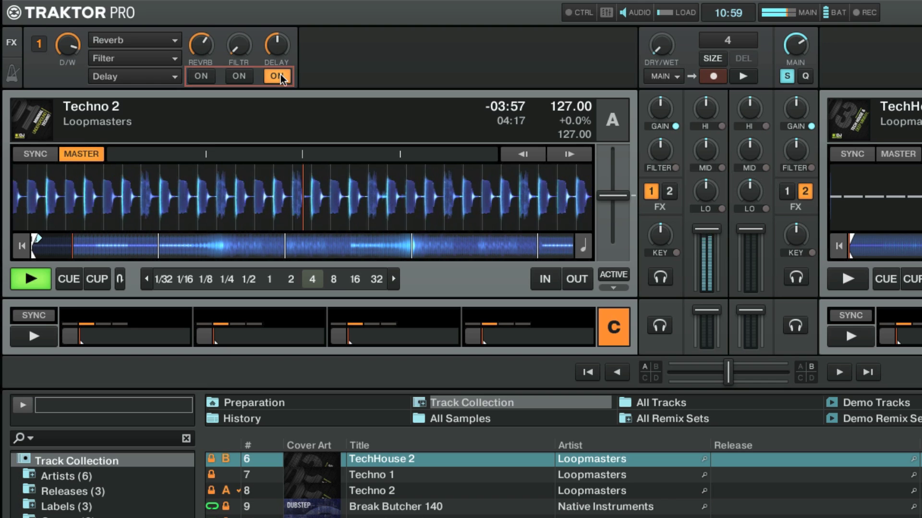
left_click(283, 77)
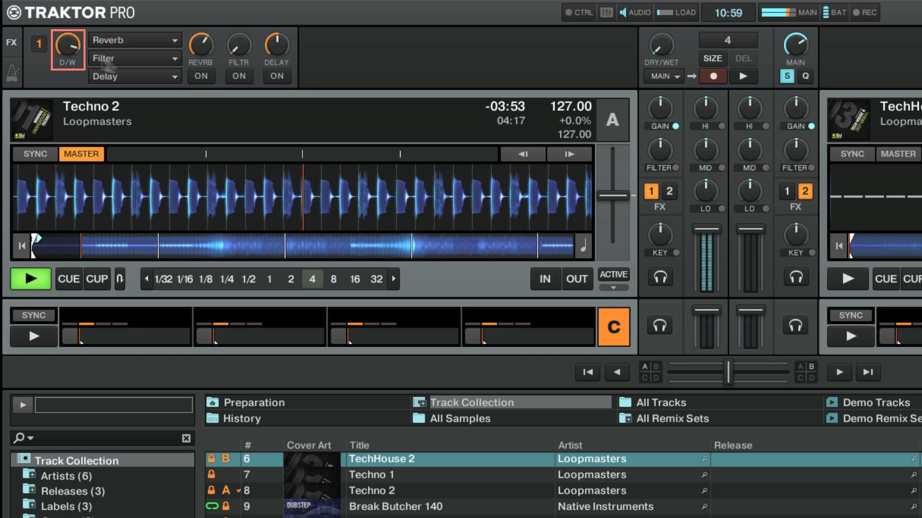
Step: Audition Reverb while raising FX unit 1's dry/wet mix from about 48% to 70%, and switch Reverb off again
left_click_drag(77, 52, 71, 48)
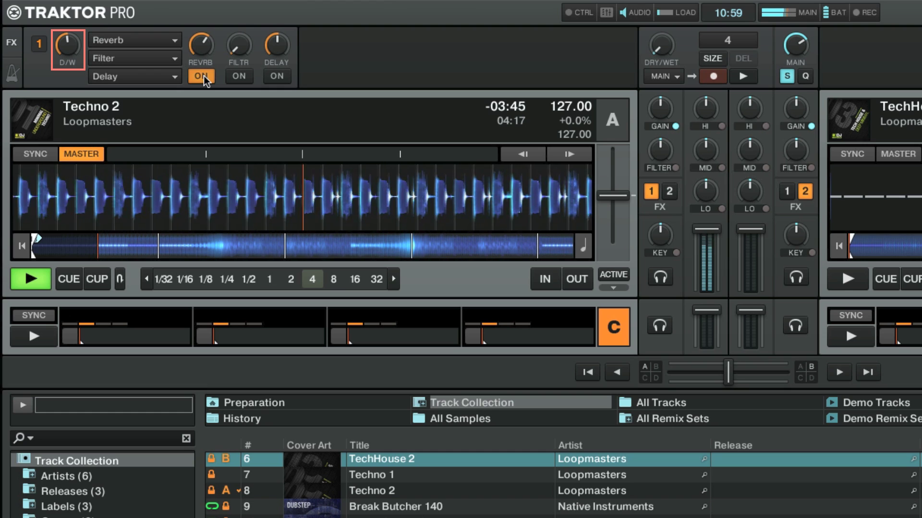
left_click(203, 76)
mouse_move(75, 45)
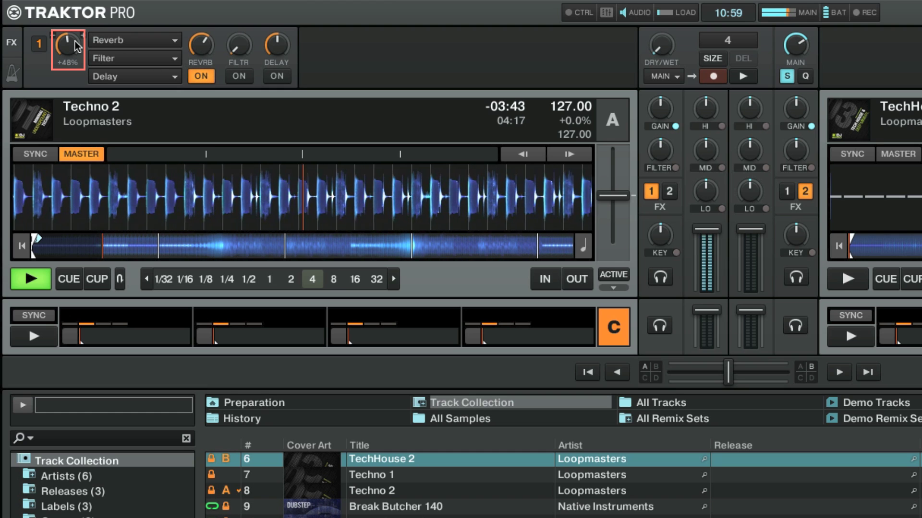
mouse_move(76, 46)
left_mouse_down()
mouse_move(75, 27)
mouse_move(76, 60)
mouse_move(81, 42)
left_mouse_up()
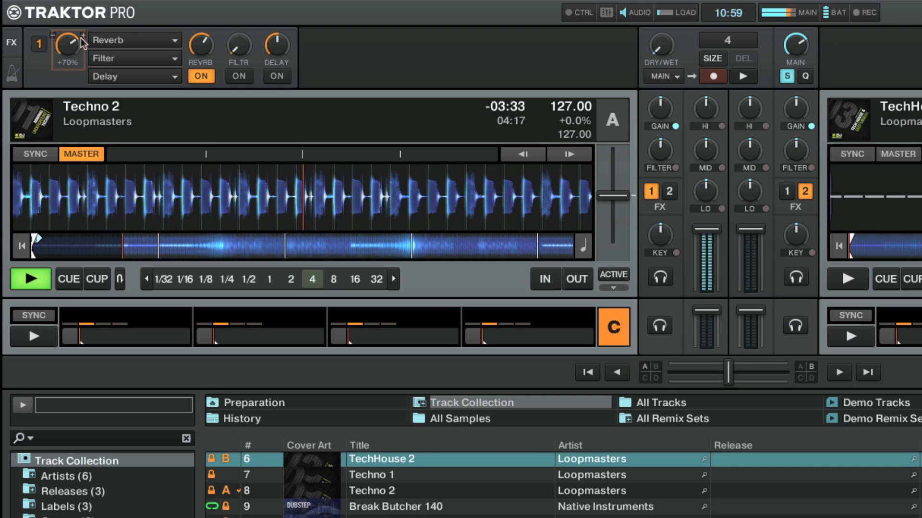
left_click(204, 76)
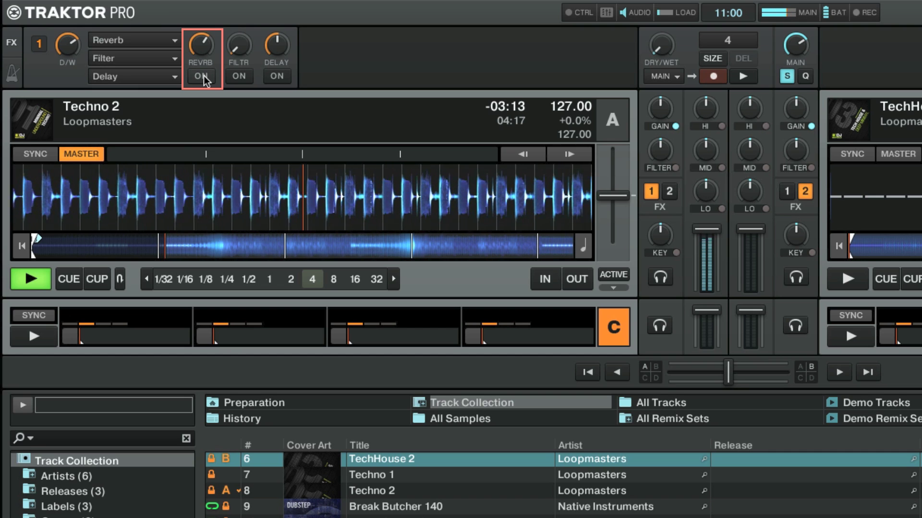
Step: Switch Reverb on, sweep its amount through 94 and 72 down to about 13, and switch it off again
left_click(202, 77)
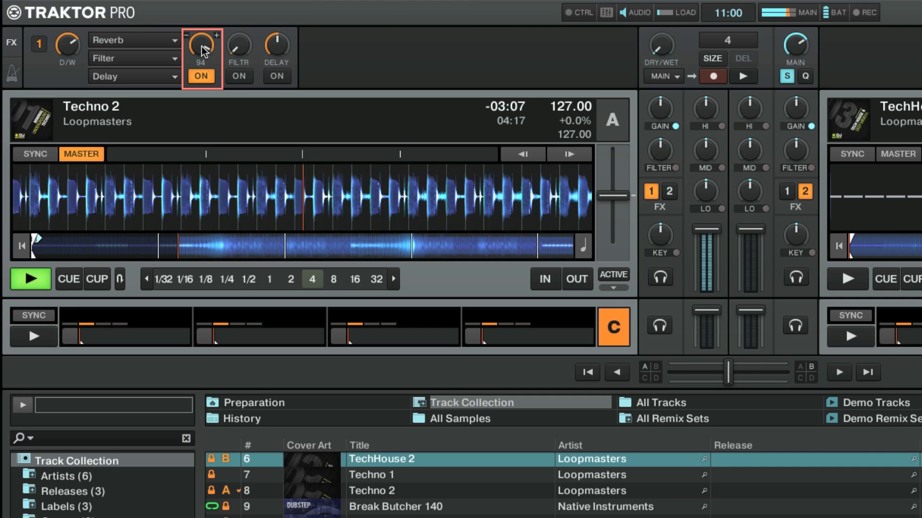
left_click_drag(202, 46, 202, 50)
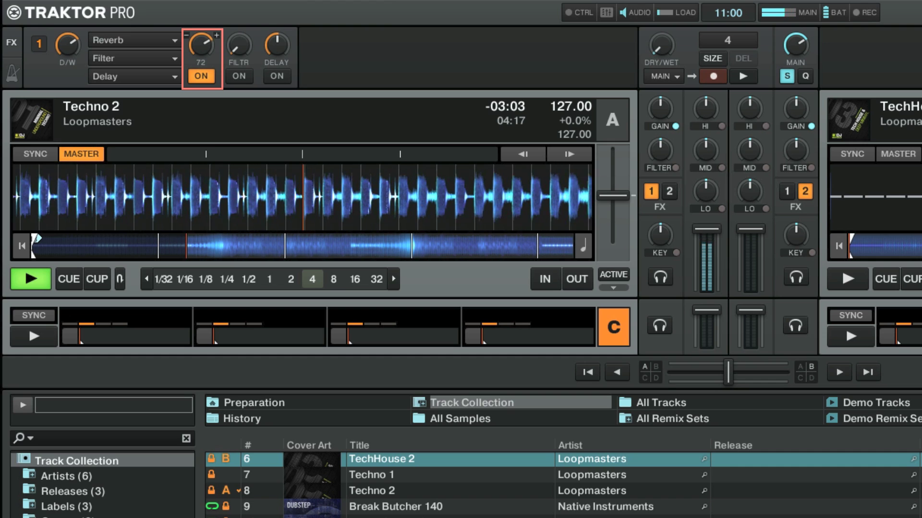
mouse_move(201, 50)
left_mouse_down()
mouse_move(202, 62)
mouse_move(214, 47)
left_mouse_up()
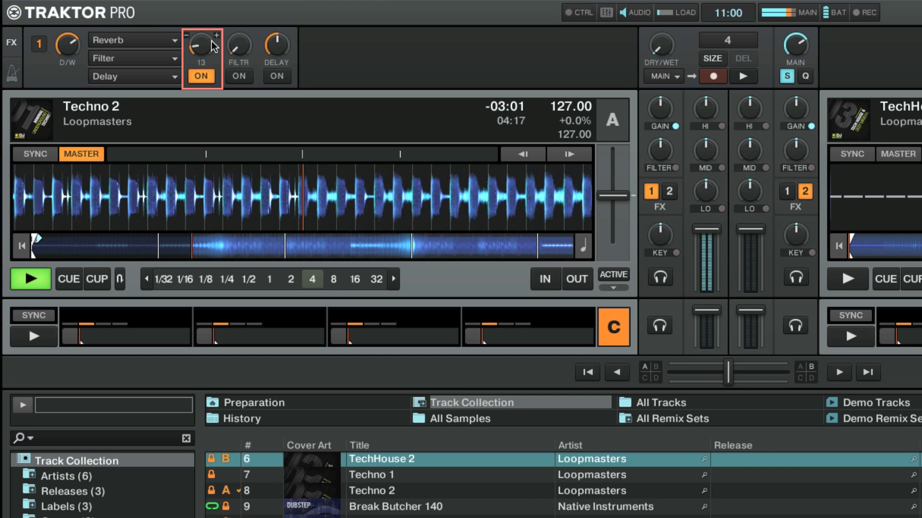
left_click(202, 77)
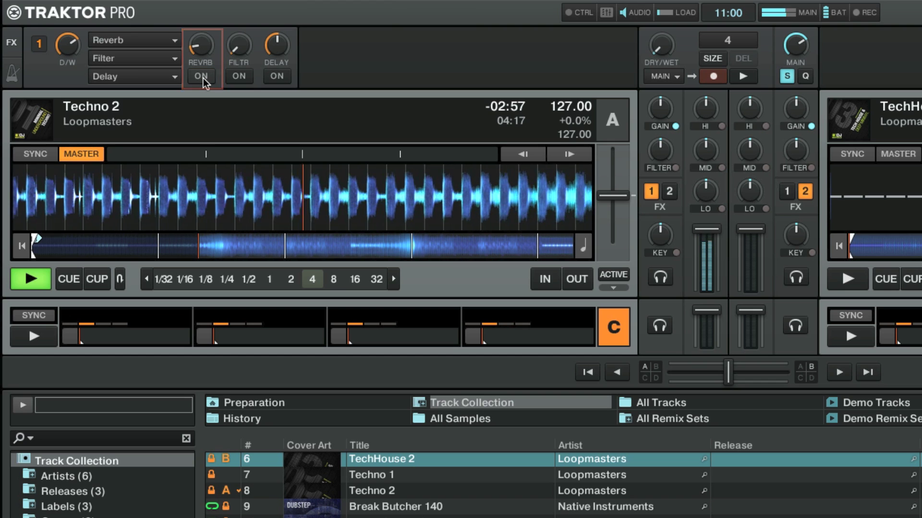
Step: Set the Filter amount to about 50, sweep it with the effect switched on, and switch Filter off again
mouse_move(245, 47)
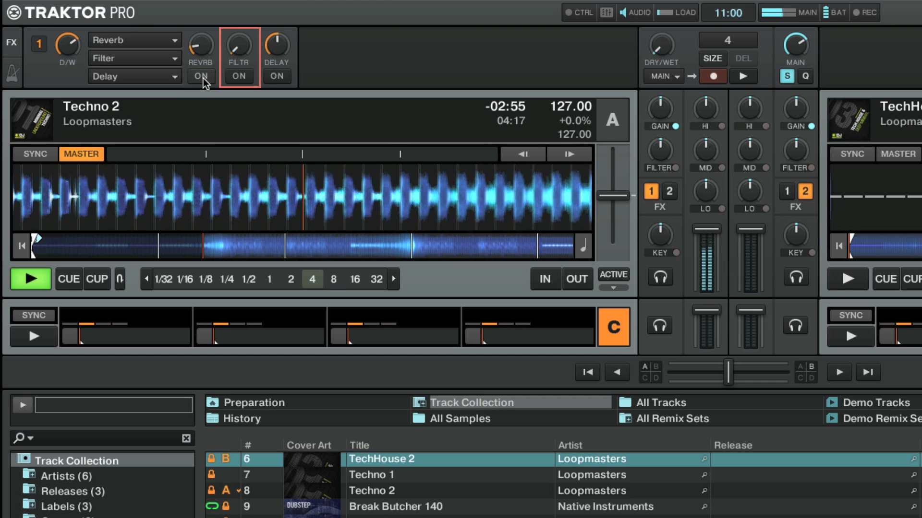
left_click_drag(252, 52, 252, 33)
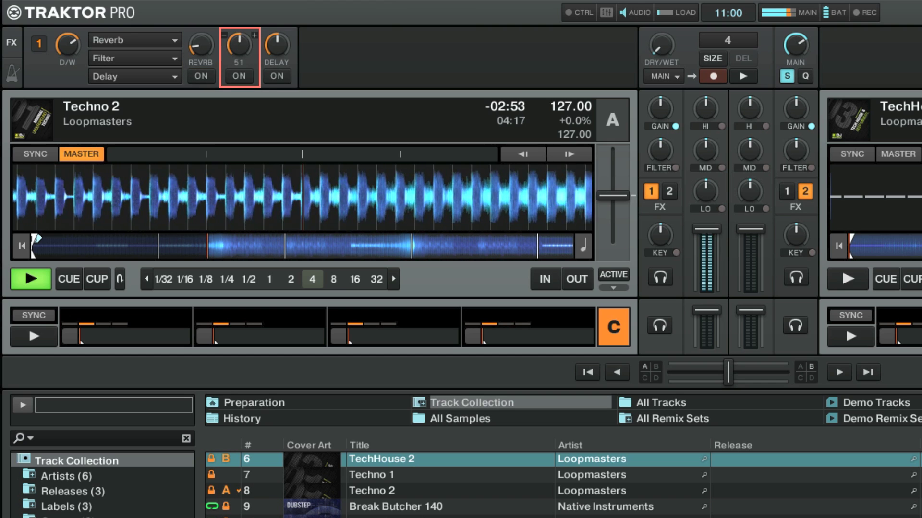
left_click(241, 78)
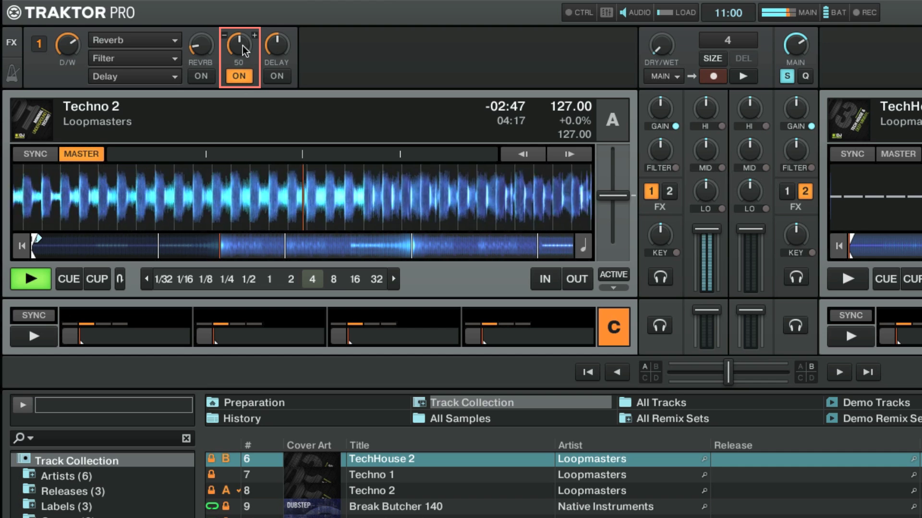
mouse_move(238, 44)
left_mouse_down()
mouse_move(239, 56)
mouse_move(239, 21)
mouse_move(238, 33)
left_mouse_up()
left_click(245, 76)
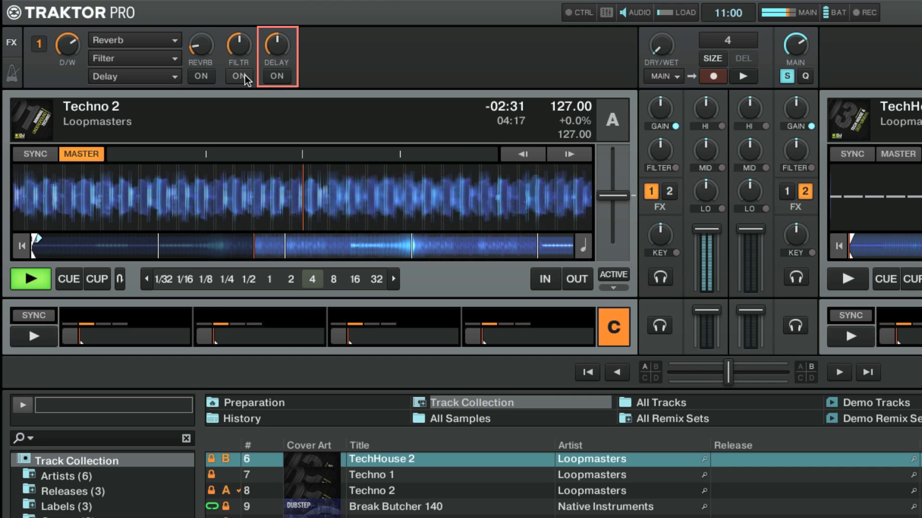
Step: Switch Delay on and sweep its rate through 3/16 and 1/8 to 1/32
left_click(277, 77)
left_click_drag(277, 46, 277, 38)
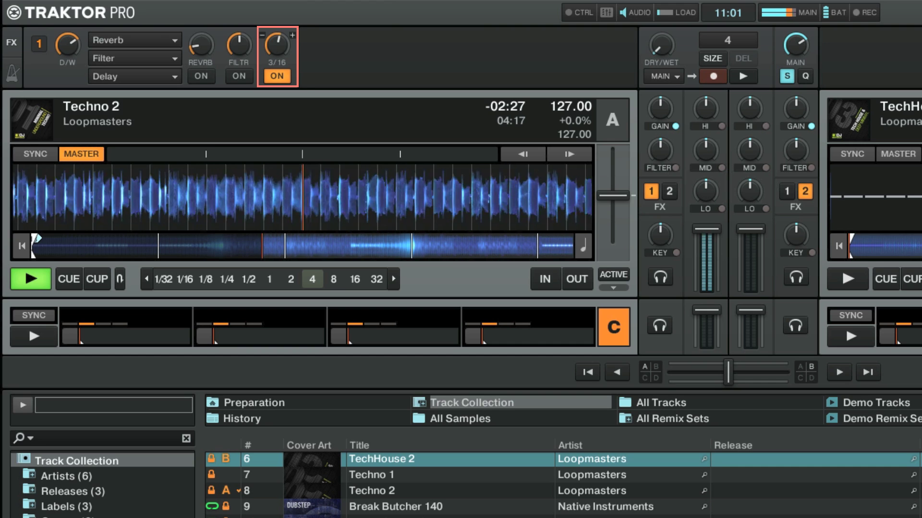
scroll(281, 48, "down", 1)
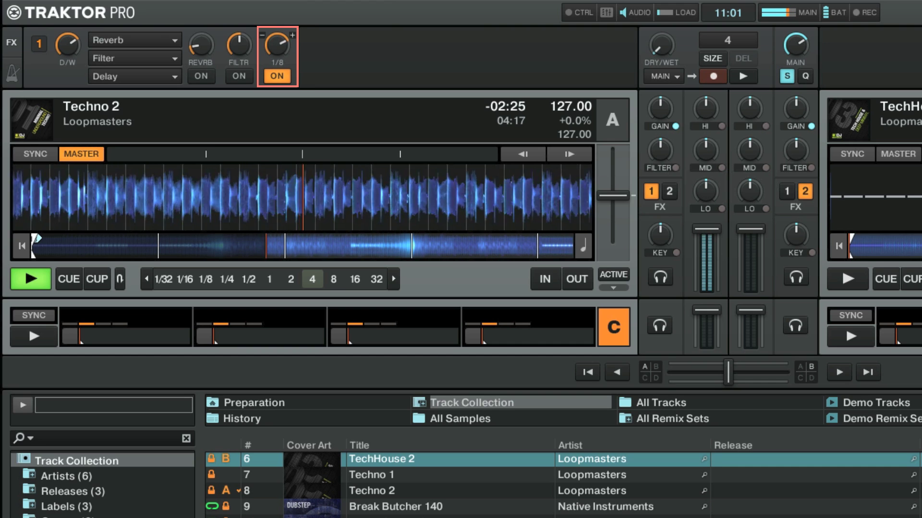
scroll(281, 50, "down", 1)
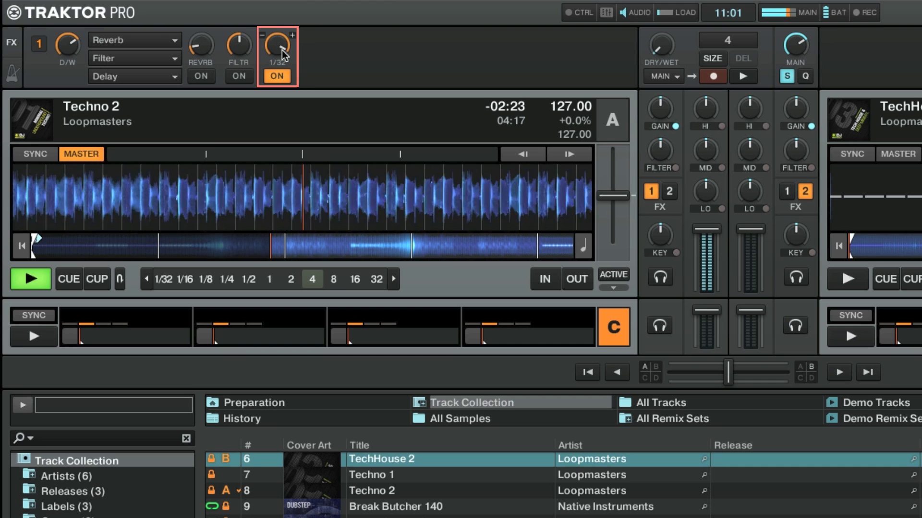